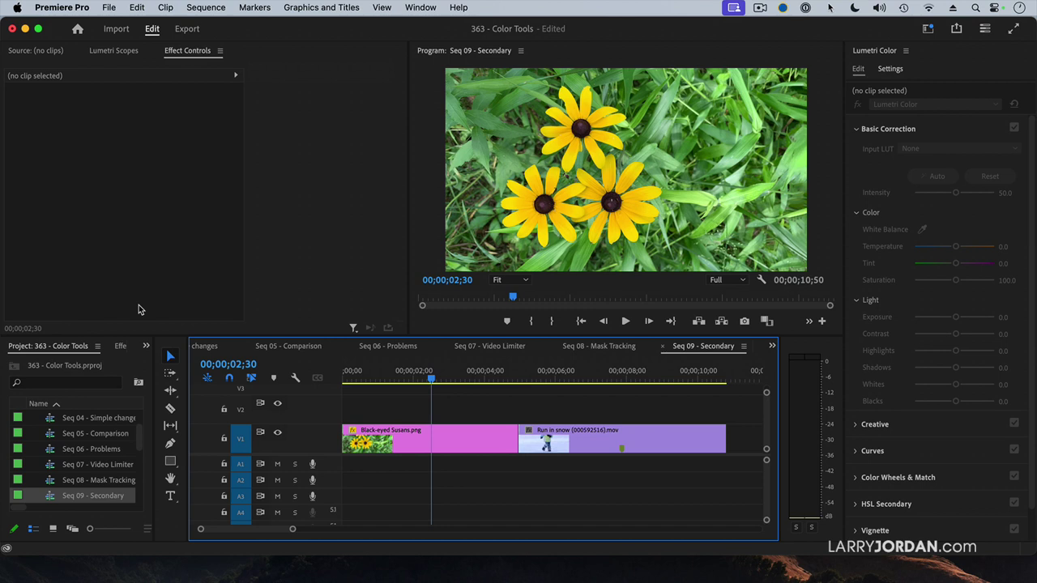
Select the Black-eyed Susans clip and swap Basic Correction for the HSL Secondary section.
{"action": "left_click", "coordinate": [451, 445]}
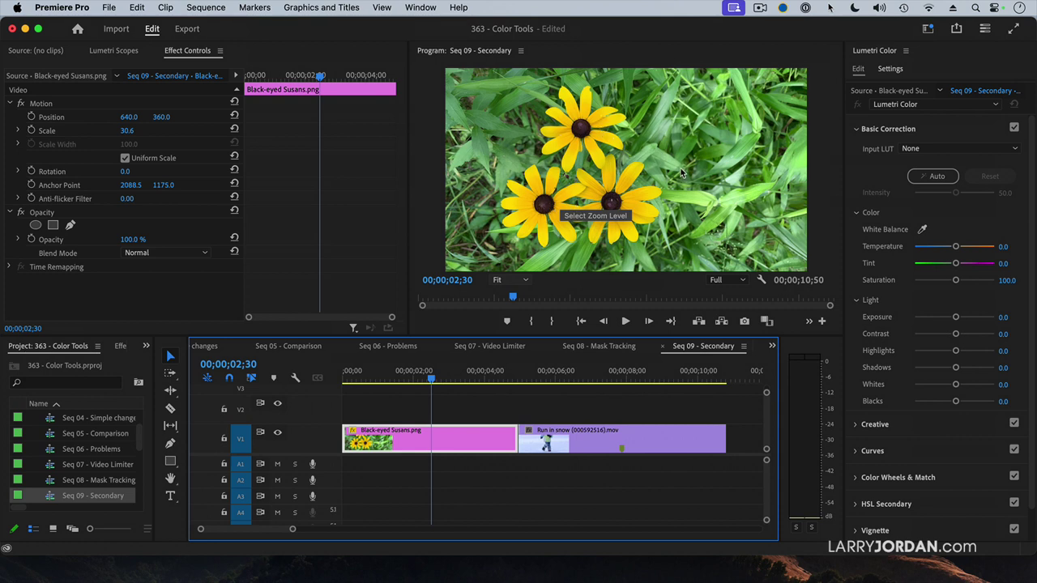
{"action": "left_click", "coordinate": [472, 435]}
{"action": "left_click", "coordinate": [895, 130]}
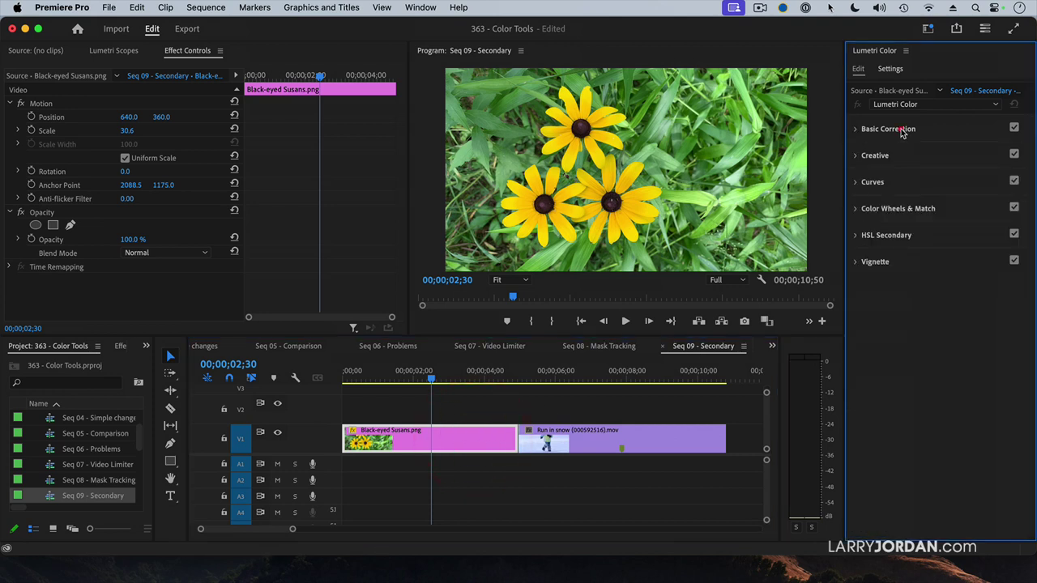
{"action": "left_click", "coordinate": [875, 237]}
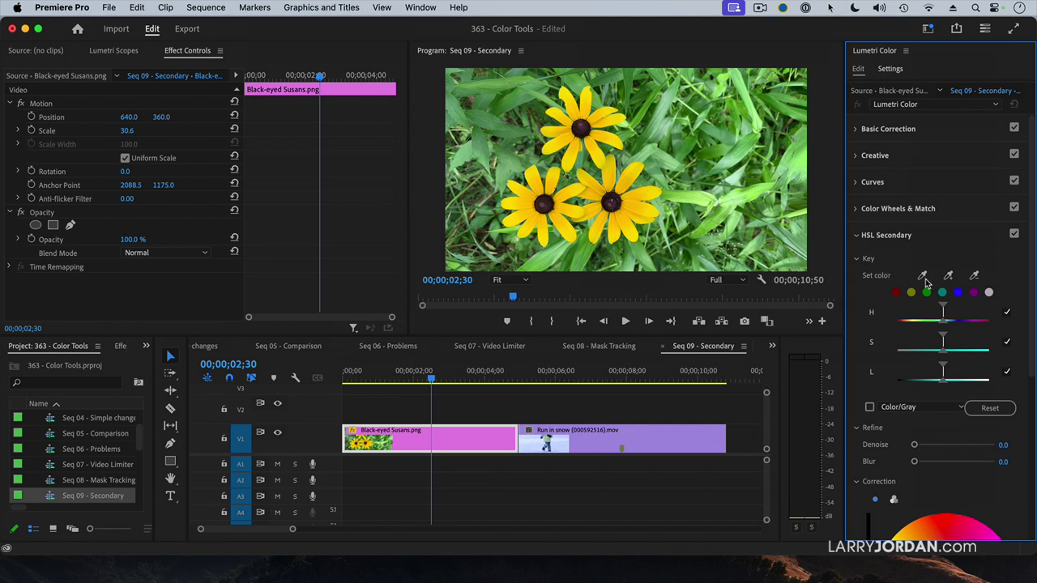
Key the yellow petal colour with the Set color eyedropper.
{"action": "left_click", "coordinate": [923, 275]}
{"action": "left_click", "coordinate": [563, 140]}
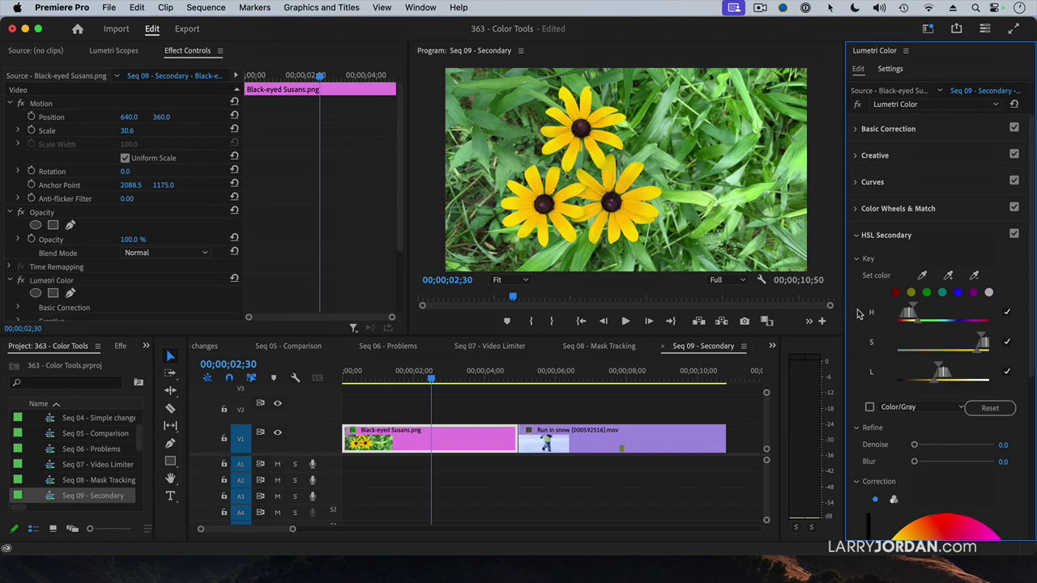
{"action": "scroll", "coordinate": [862, 328], "scroll_direction": "down", "scroll_amount": 2}
Tighten the key's saturation and lightness ranges under Color/Gray, then Color/Black preview, then disable preview.
{"action": "left_click", "coordinate": [869, 356]}
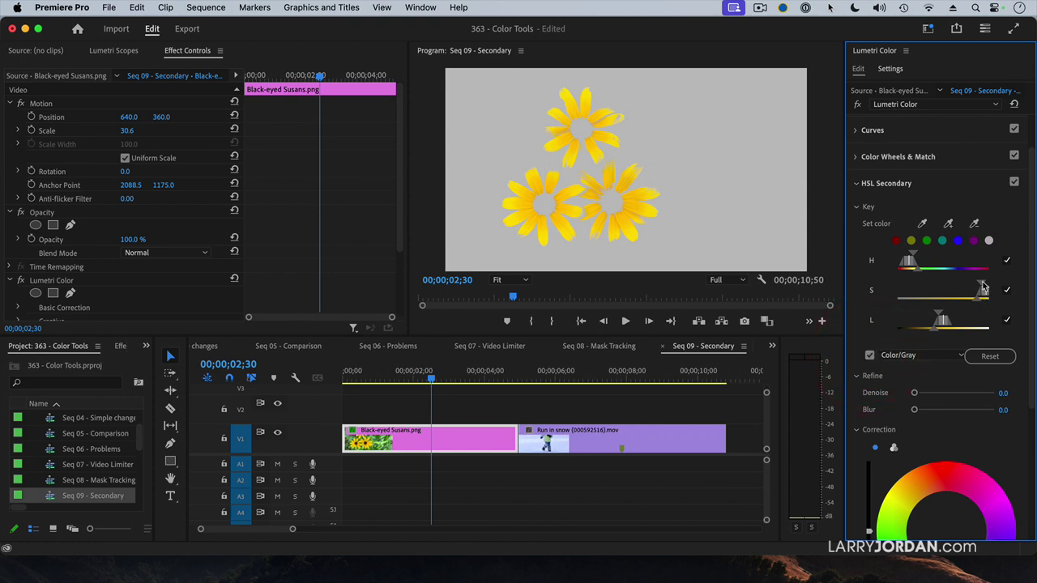
{"action": "left_click_drag", "start_coordinate": [982, 288], "coordinate": [949, 290]}
{"action": "left_click", "coordinate": [905, 355]}
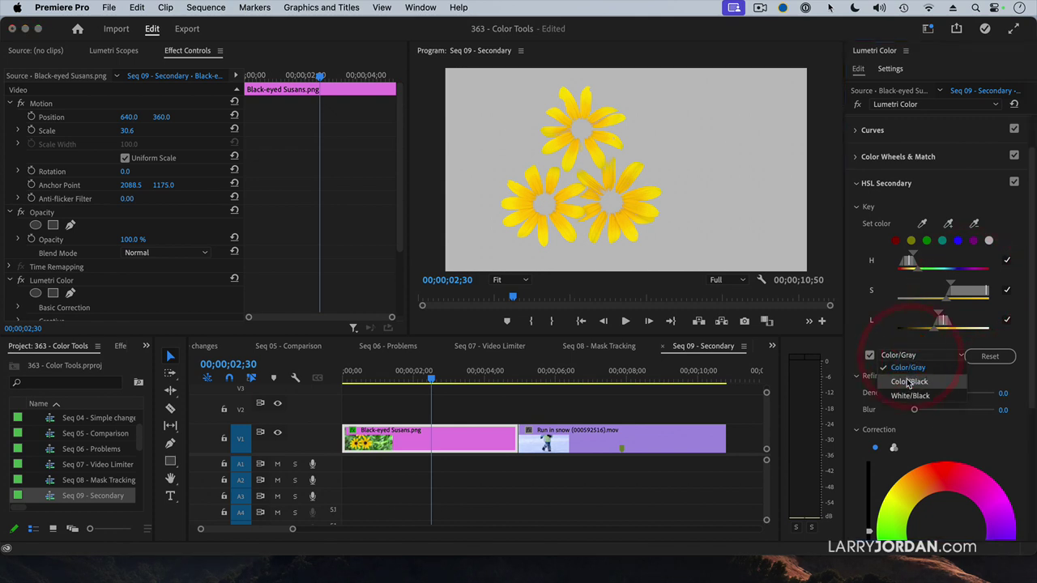
{"action": "left_click", "coordinate": [907, 379]}
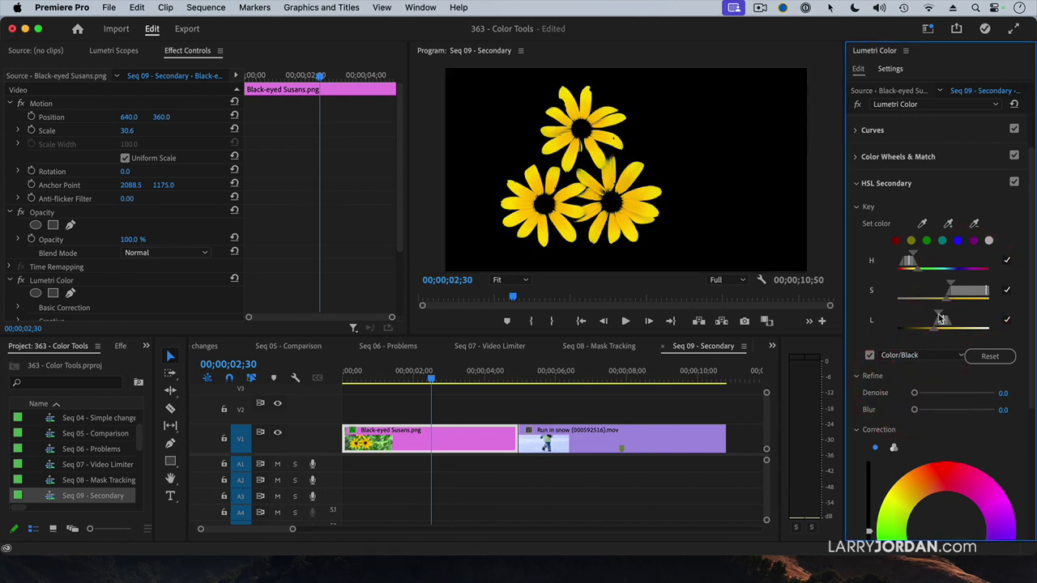
{"action": "left_click_drag", "start_coordinate": [940, 315], "coordinate": [918, 307]}
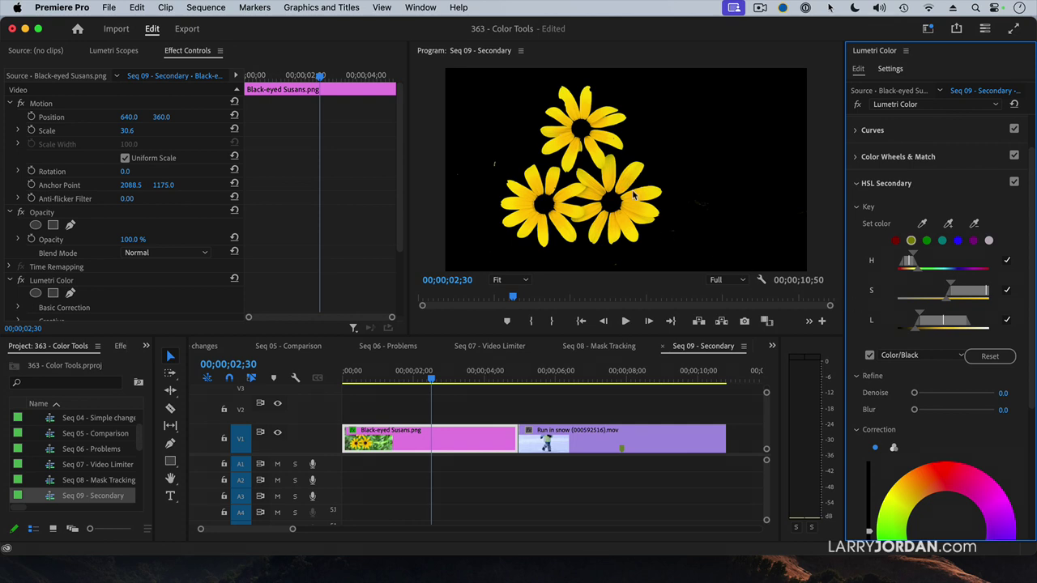
{"action": "left_click", "coordinate": [869, 355]}
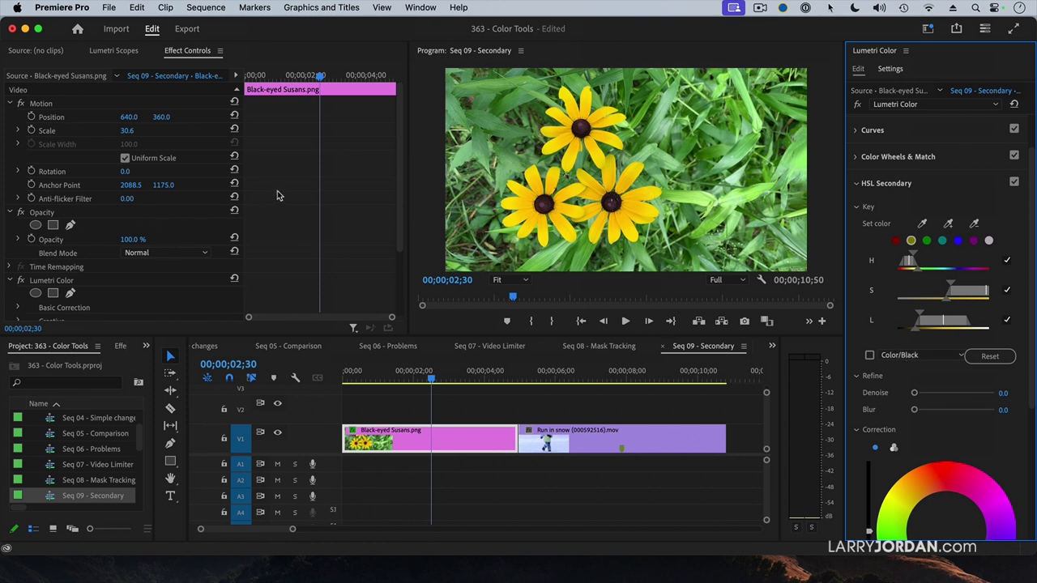
Check Invert Mask under Lumetri Color > HSL Secondary in Effect Controls.
{"action": "scroll", "coordinate": [280, 196], "scroll_direction": "down", "scroll_amount": 4}
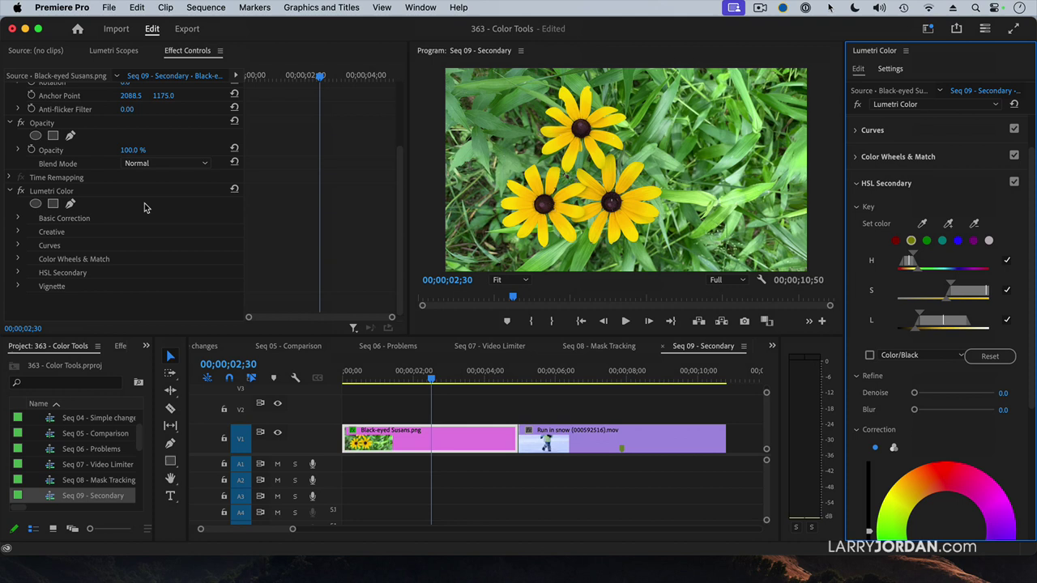
{"action": "scroll", "coordinate": [148, 208], "scroll_direction": "up", "scroll_amount": 1}
{"action": "scroll", "coordinate": [71, 237], "scroll_direction": "down", "scroll_amount": 1}
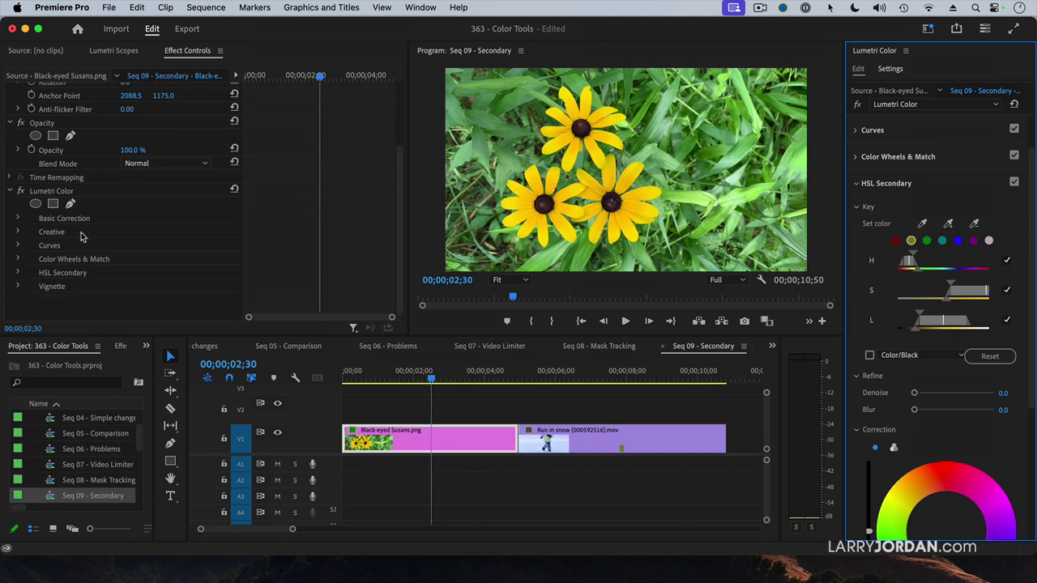
{"action": "left_click", "coordinate": [18, 274]}
{"action": "scroll", "coordinate": [294, 226], "scroll_direction": "down", "scroll_amount": 4}
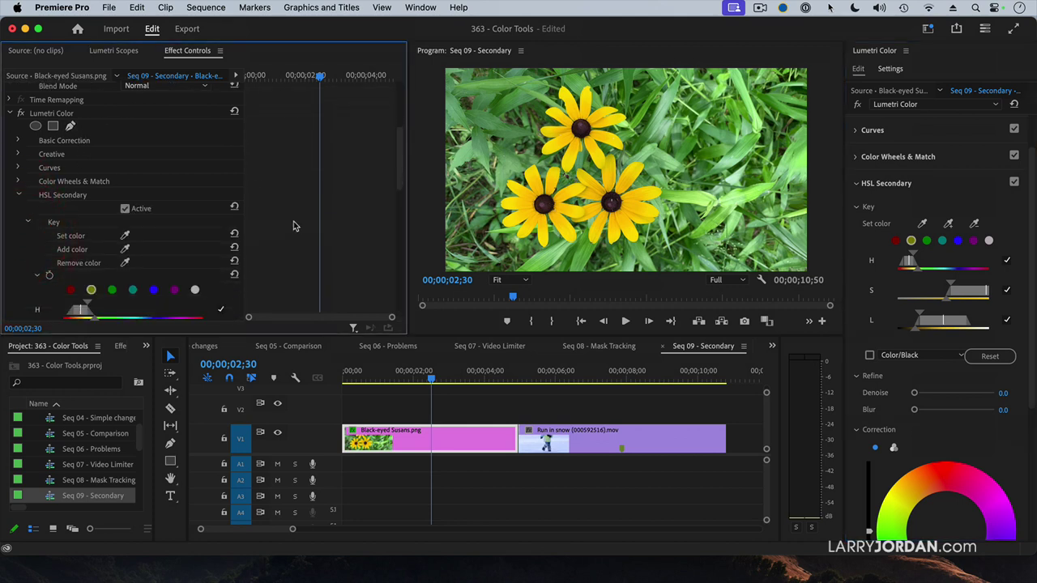
{"action": "scroll", "coordinate": [294, 226], "scroll_direction": "down", "scroll_amount": 3}
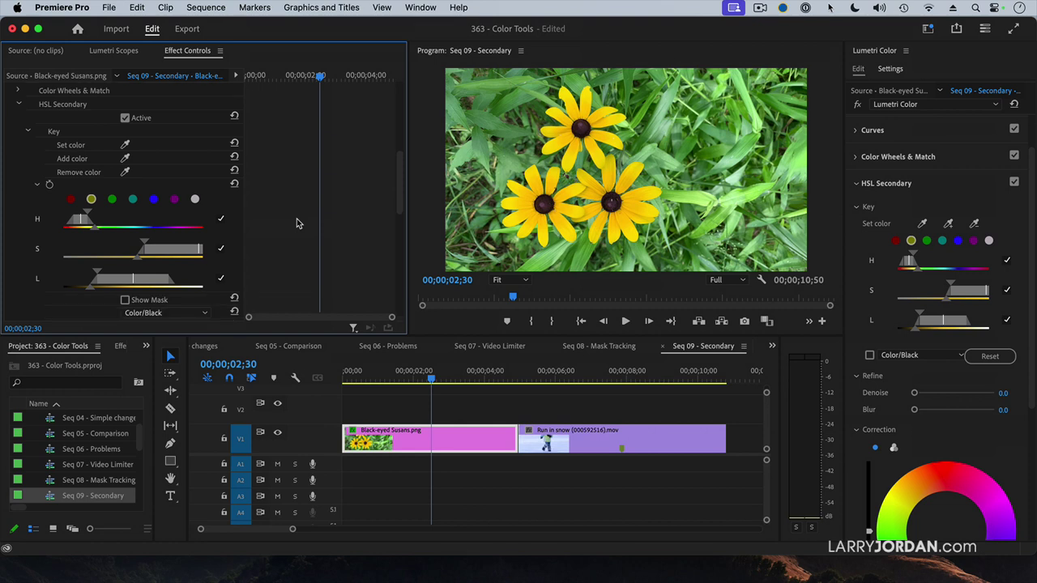
{"action": "scroll", "coordinate": [327, 218], "scroll_direction": "down", "scroll_amount": 5}
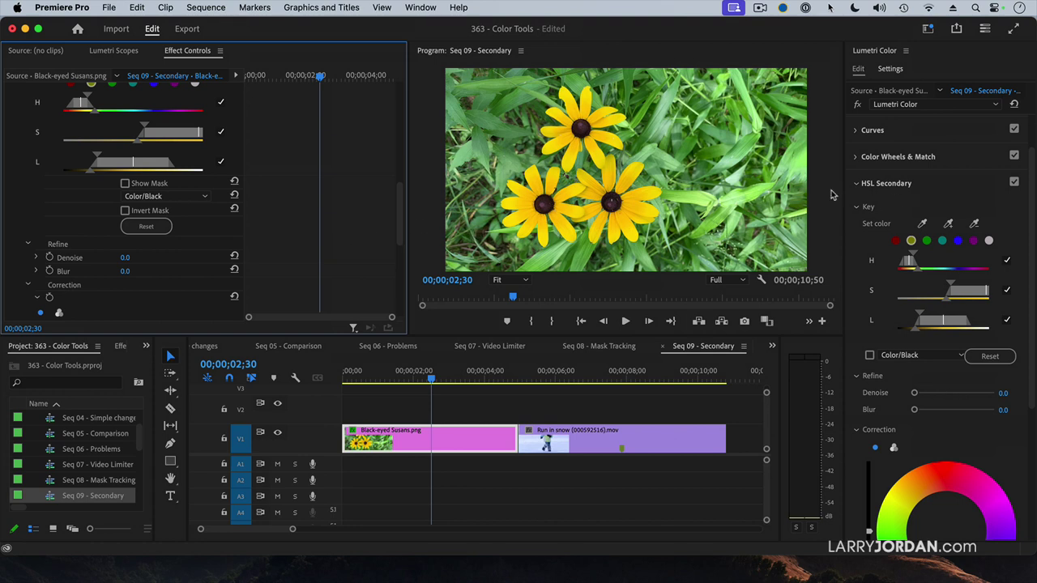
{"action": "left_click", "coordinate": [124, 212]}
{"action": "scroll", "coordinate": [875, 134], "scroll_direction": "up", "scroll_amount": 2}
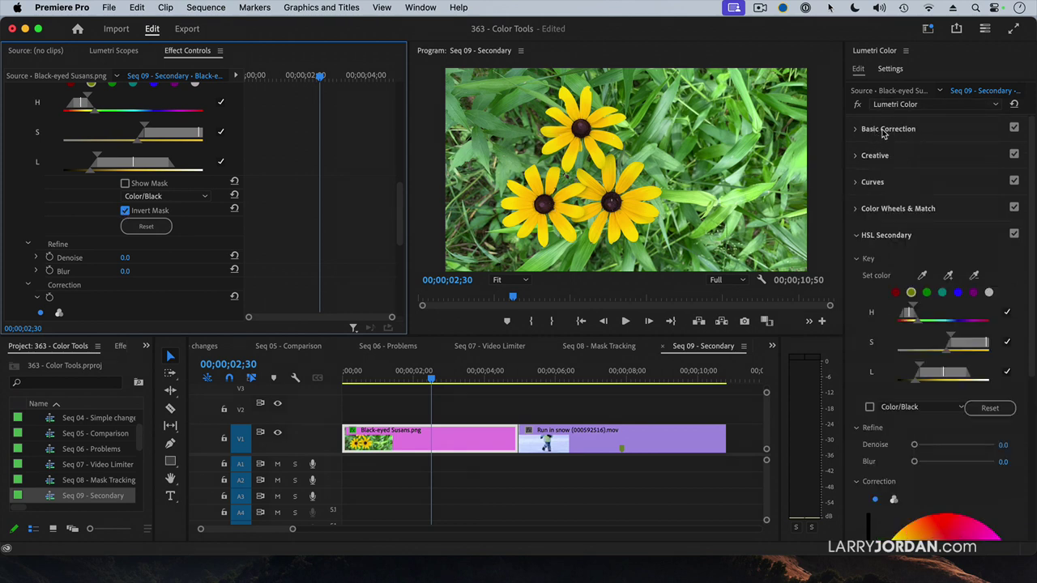
{"action": "left_click", "coordinate": [884, 133]}
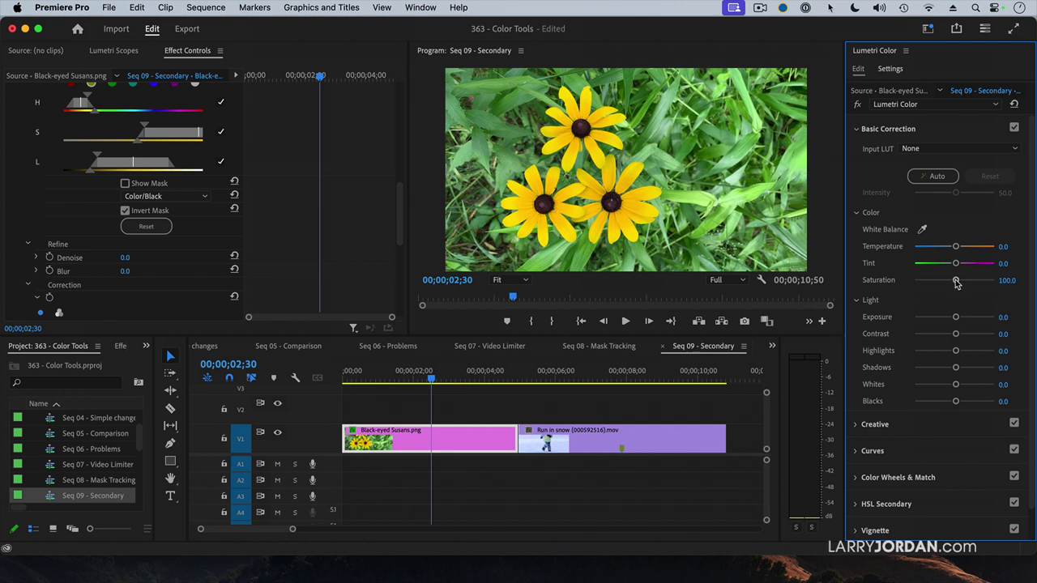
{"action": "left_click_drag", "start_coordinate": [957, 282], "coordinate": [913, 282]}
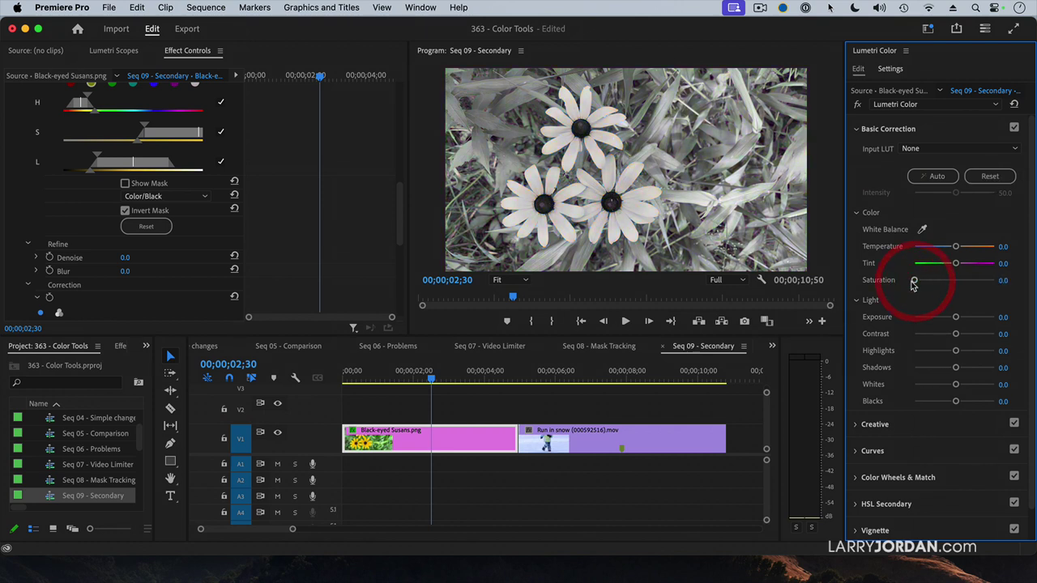
{"action": "double_click", "coordinate": [913, 282]}
{"action": "scroll", "coordinate": [888, 334], "scroll_direction": "down", "scroll_amount": 2}
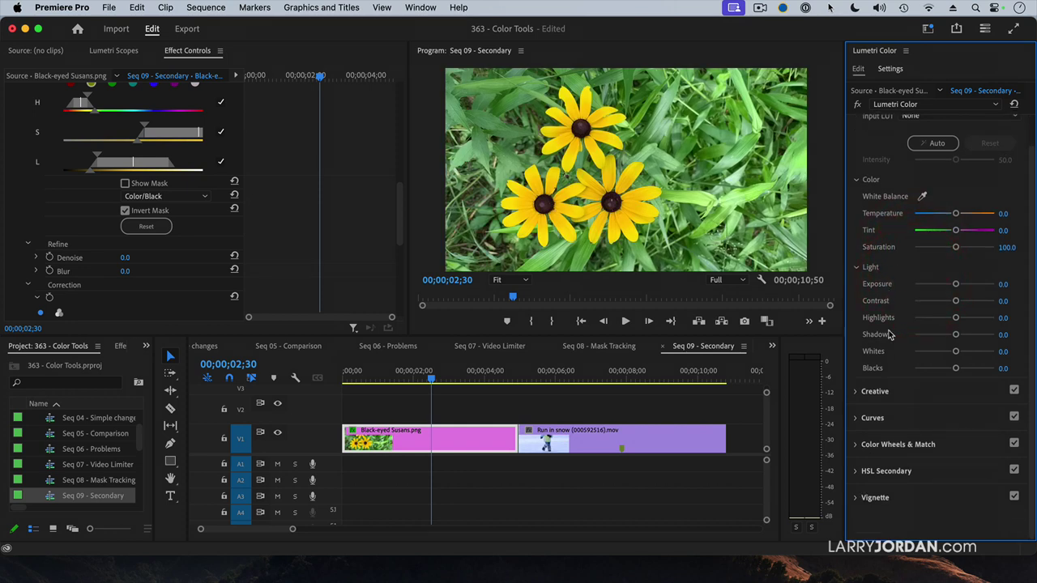
{"action": "left_click", "coordinate": [884, 471]}
{"action": "scroll", "coordinate": [888, 376], "scroll_direction": "down", "scroll_amount": 8}
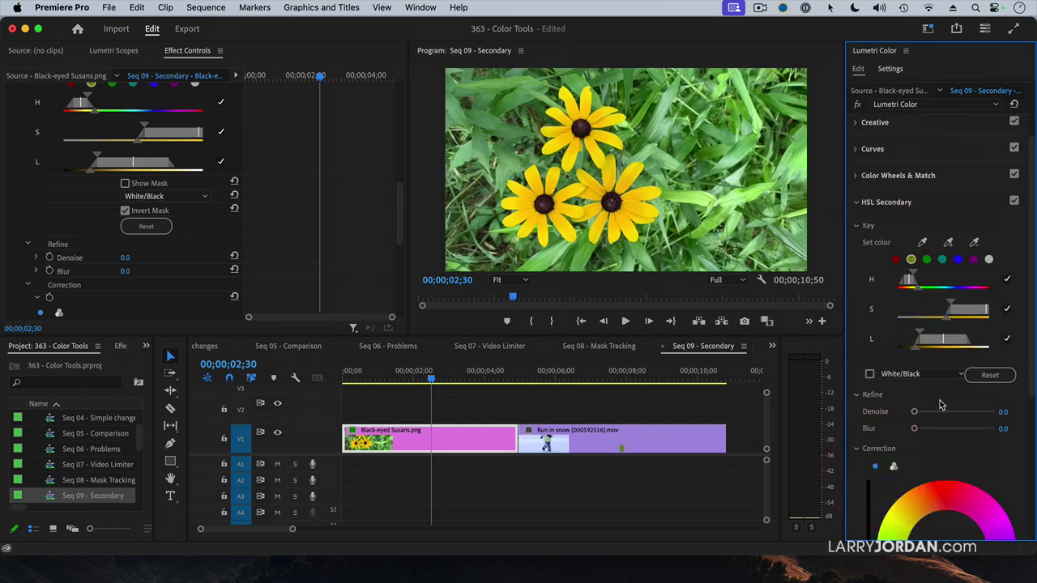
{"action": "scroll", "coordinate": [941, 403], "scroll_direction": "down", "scroll_amount": 6}
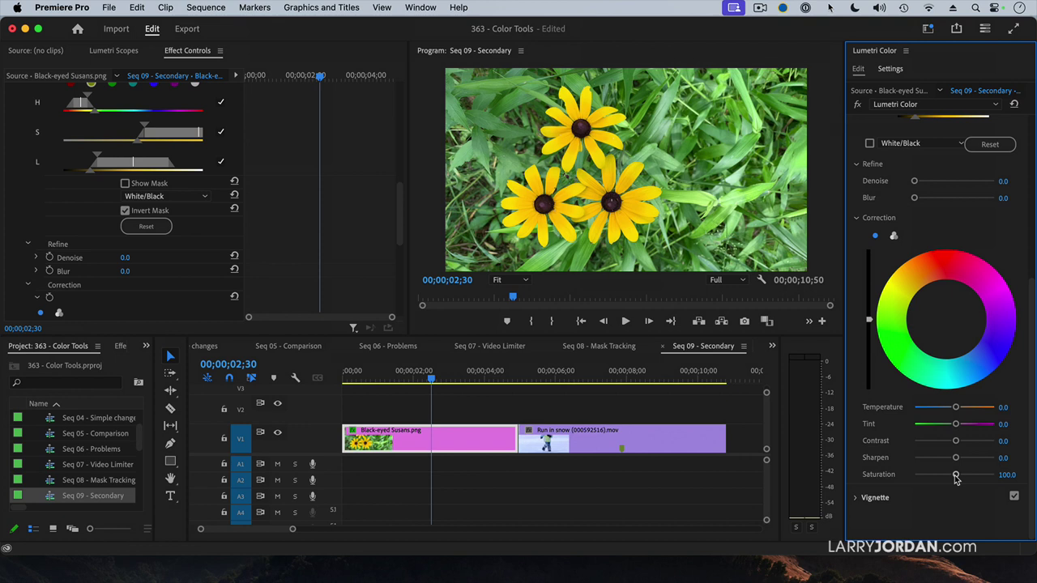
{"action": "left_click_drag", "start_coordinate": [956, 477], "coordinate": [903, 481]}
{"action": "left_click", "coordinate": [878, 483]}
{"action": "left_click", "coordinate": [126, 212]}
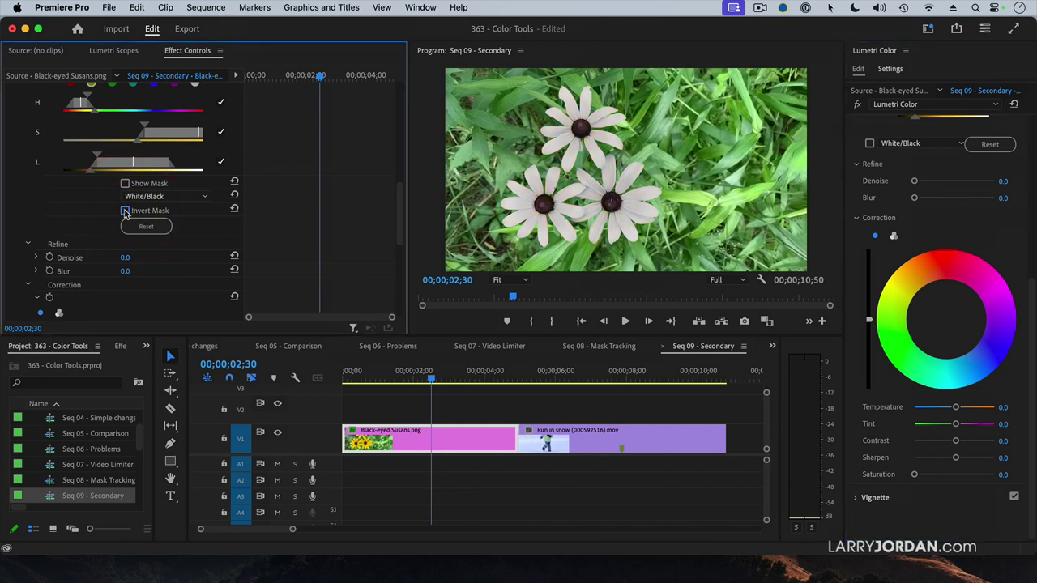
{"action": "left_click", "coordinate": [125, 211]}
{"action": "double_click", "coordinate": [915, 476]}
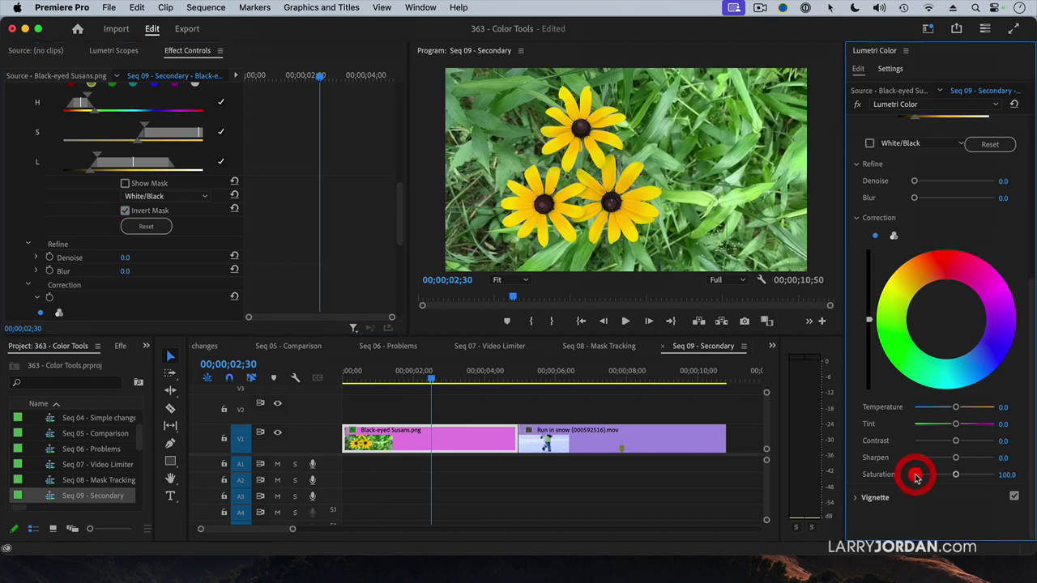
Uncheck Invert Mask and turn the petals orange with Tint 100 and Temperature 67.7.
{"action": "left_click", "coordinate": [125, 211]}
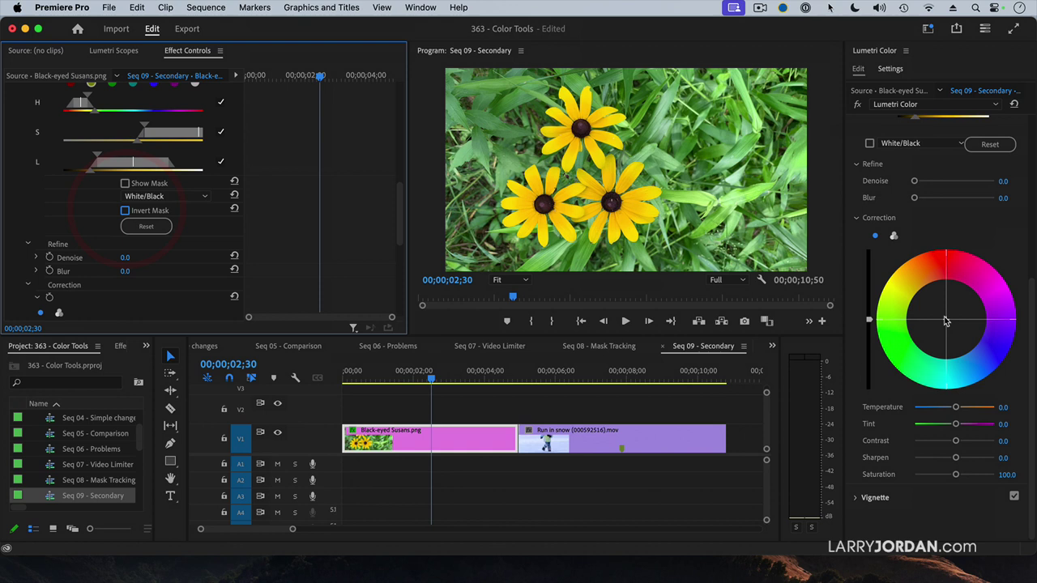
{"action": "left_click_drag", "start_coordinate": [946, 321], "coordinate": [883, 348]}
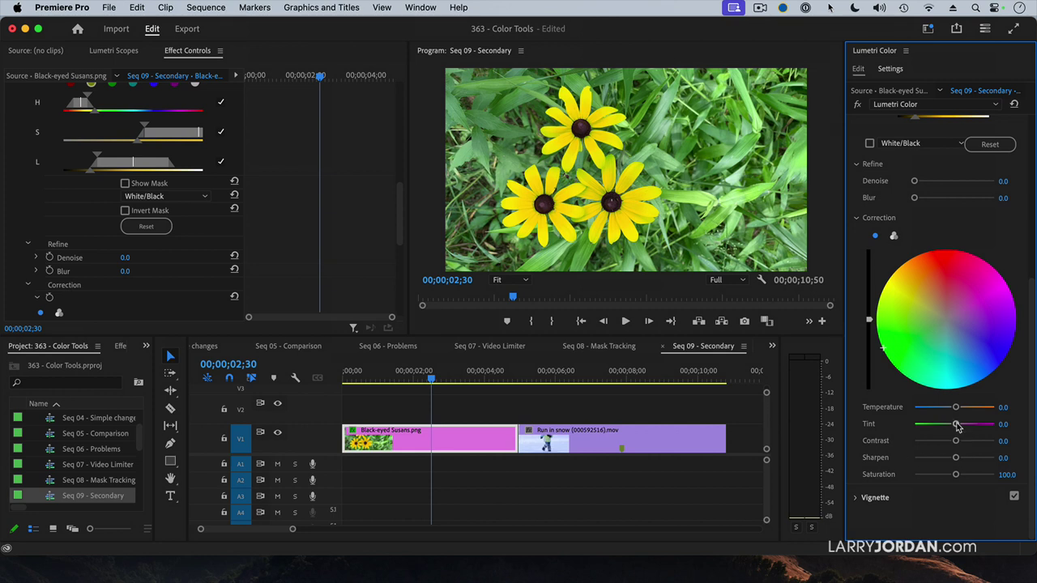
{"action": "left_click_drag", "start_coordinate": [957, 425], "coordinate": [1005, 424]}
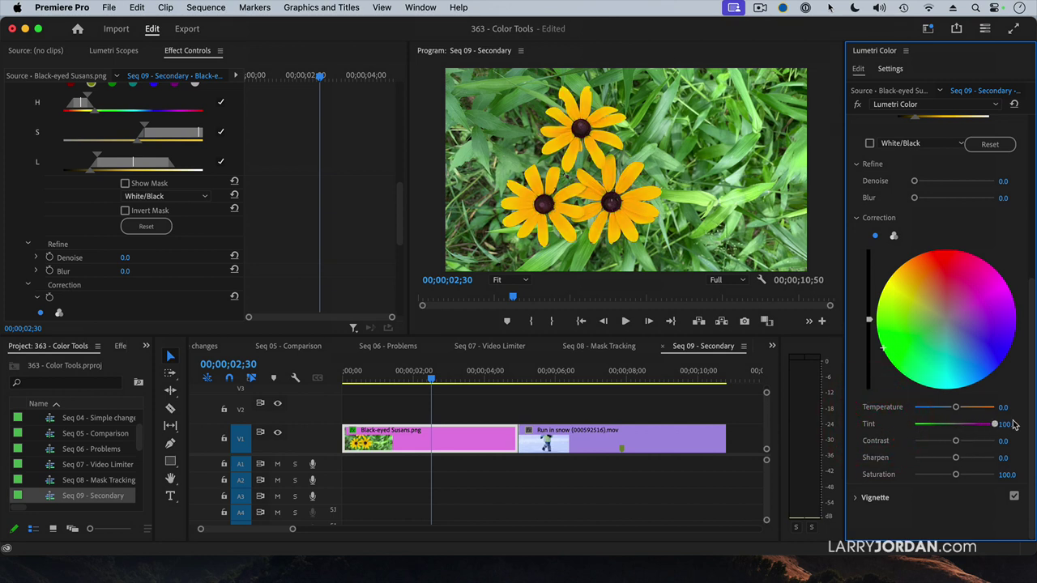
{"action": "left_click_drag", "start_coordinate": [901, 339], "coordinate": [992, 282]}
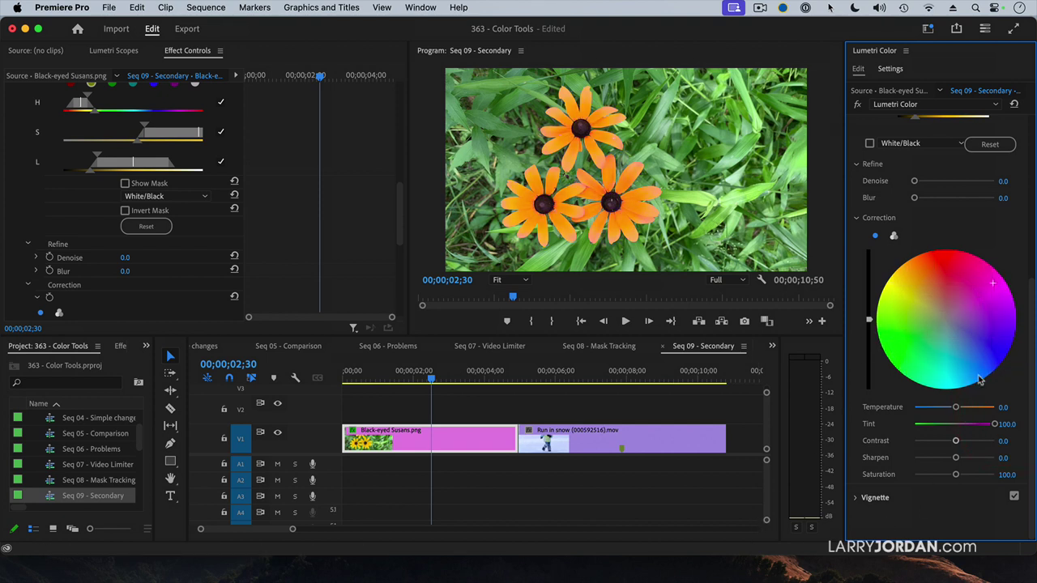
{"action": "left_click_drag", "start_coordinate": [955, 409], "coordinate": [980, 410]}
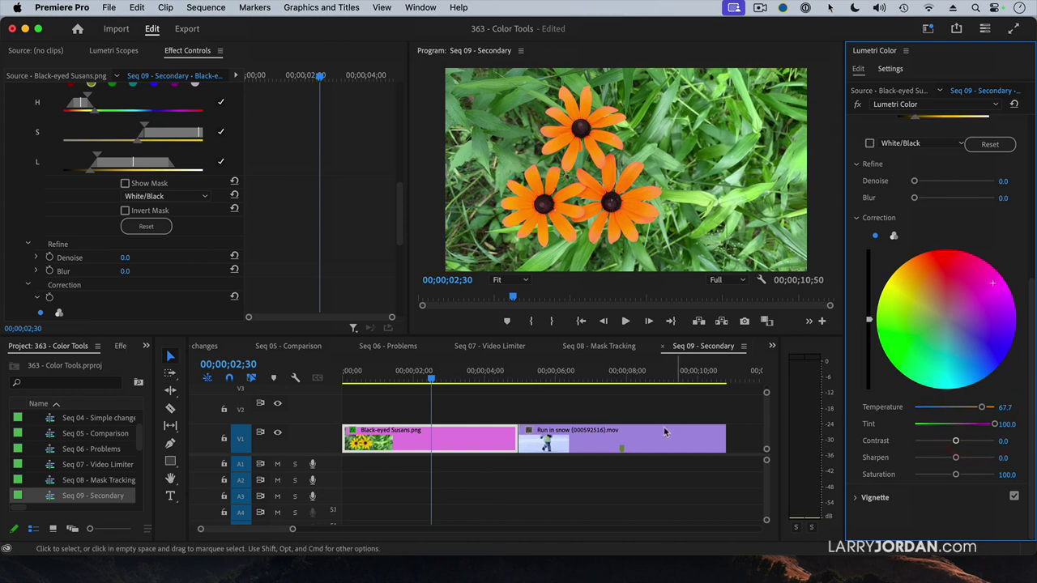
{"action": "left_click", "coordinate": [604, 377]}
Select the Run in snow clip and sample the girl's jacket with the Set color eyedropper.
{"action": "left_click", "coordinate": [599, 436]}
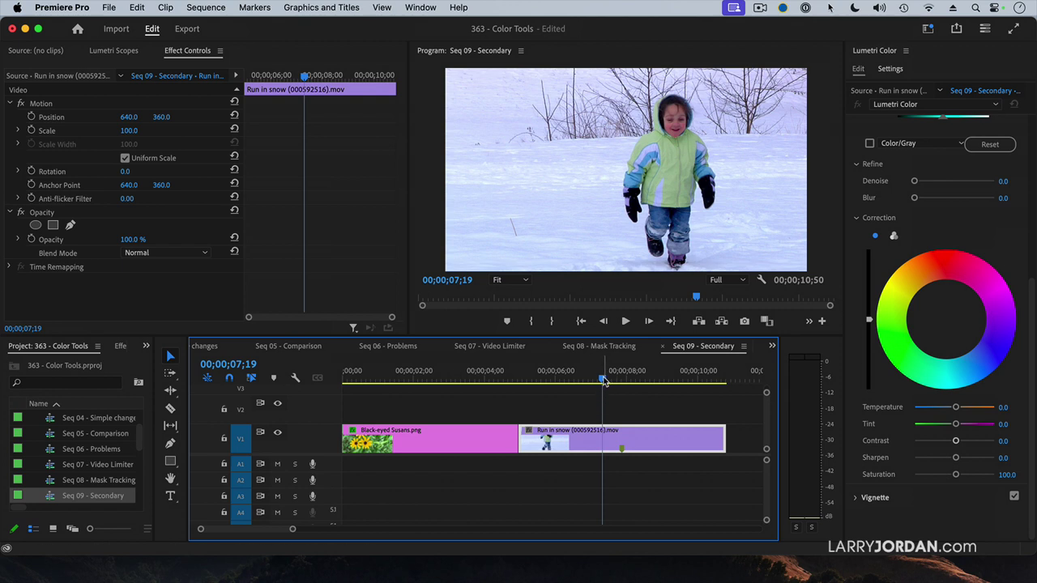
{"action": "left_click_drag", "start_coordinate": [606, 378], "coordinate": [620, 379]}
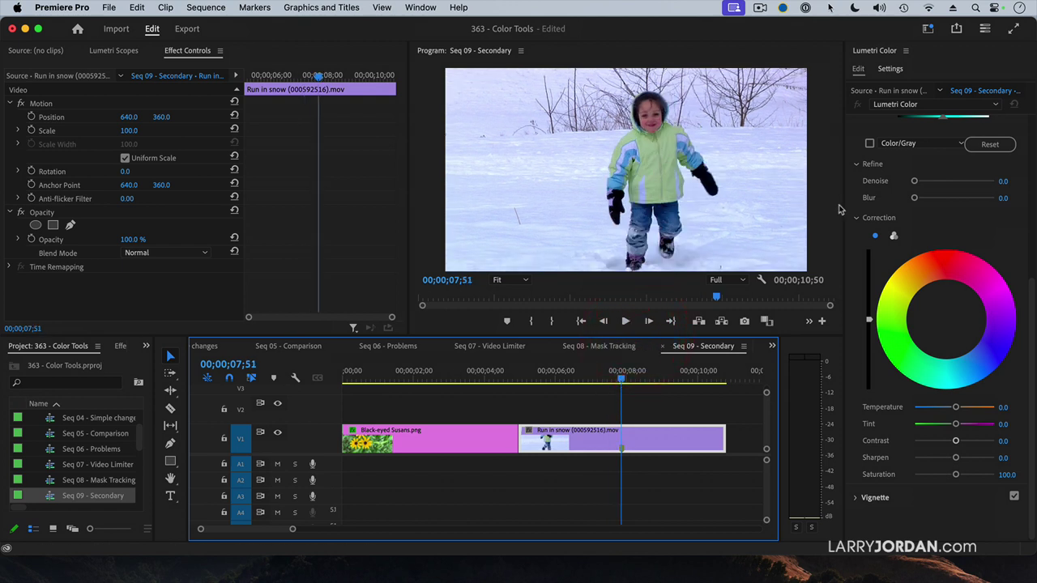
{"action": "left_click", "coordinate": [547, 442]}
{"action": "scroll", "coordinate": [962, 190], "scroll_direction": "up", "scroll_amount": 3}
{"action": "scroll", "coordinate": [961, 190], "scroll_direction": "up", "scroll_amount": 5}
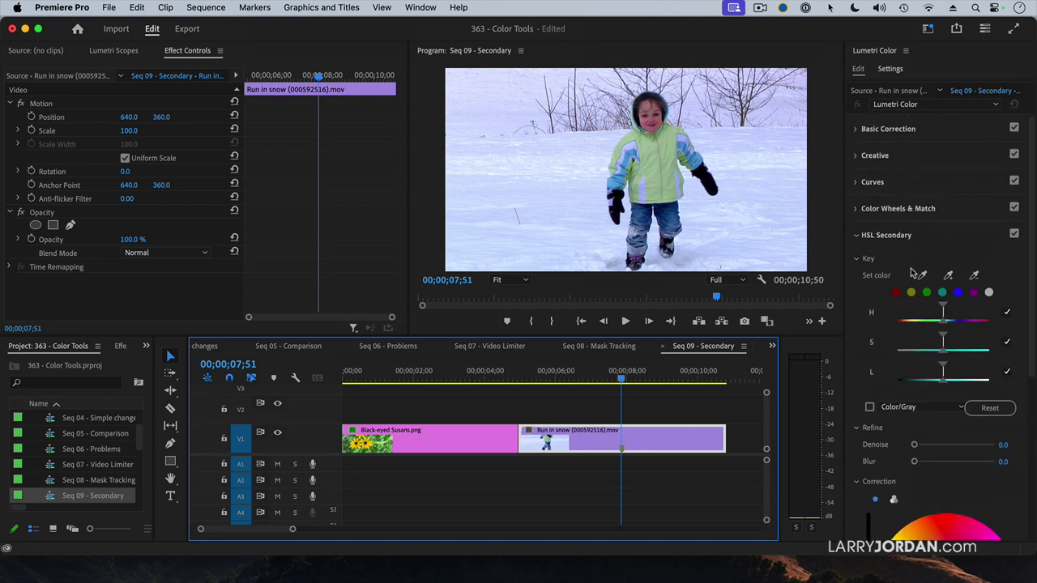
{"action": "left_click", "coordinate": [920, 275]}
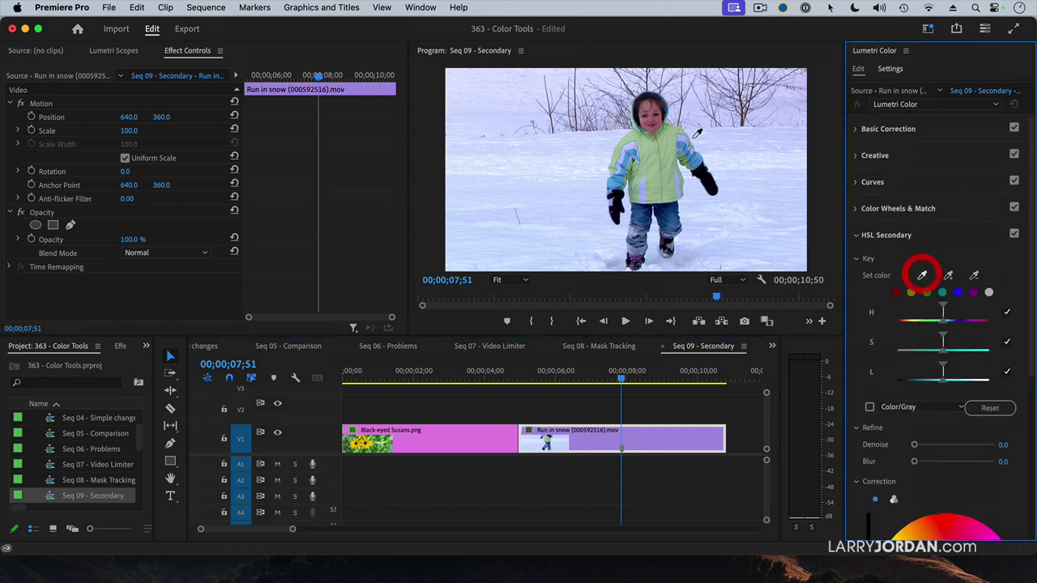
{"action": "left_click", "coordinate": [650, 143]}
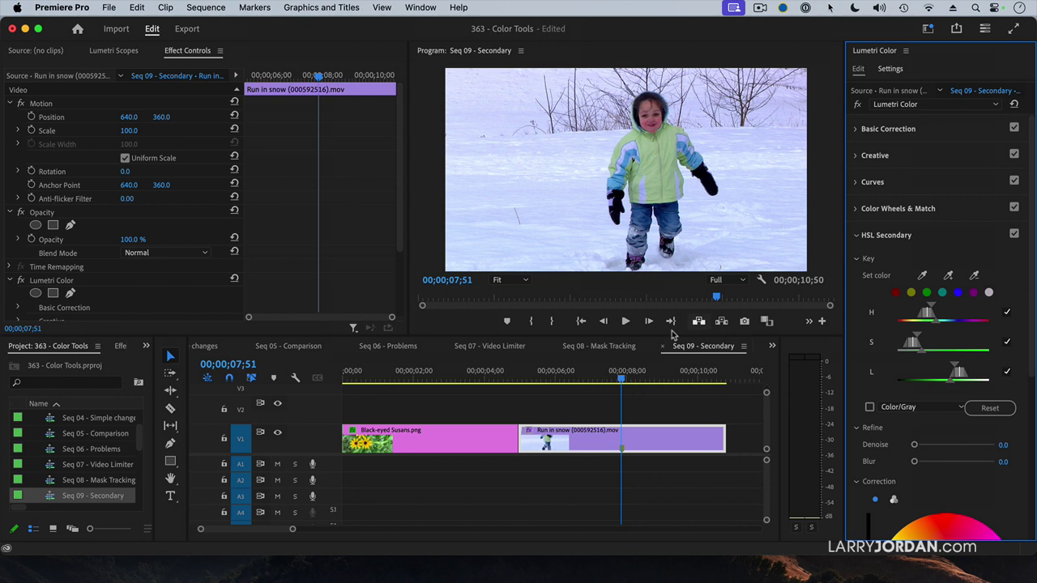
Preview the key as Color/Black and widen its hue and saturation ranges to cover the jacket.
{"action": "left_click", "coordinate": [870, 408]}
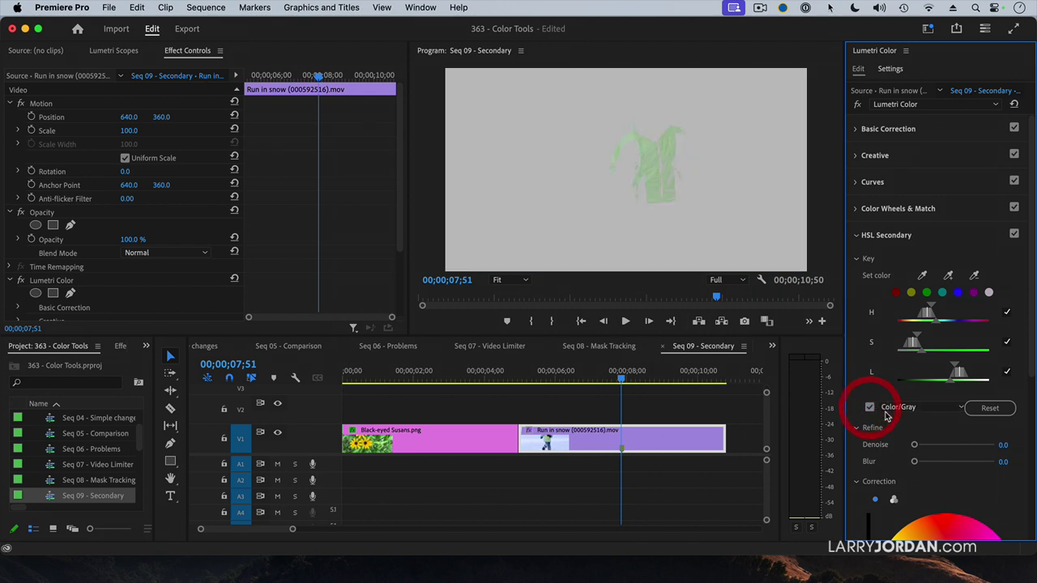
{"action": "left_click", "coordinate": [897, 406]}
{"action": "left_click", "coordinate": [891, 427]}
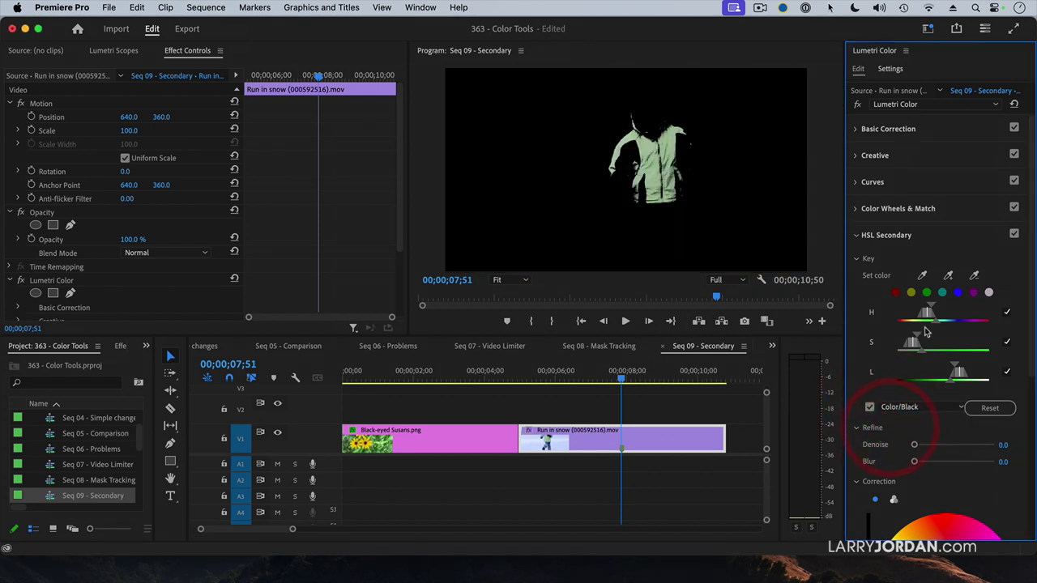
{"action": "left_click_drag", "start_coordinate": [933, 308], "coordinate": [945, 307]}
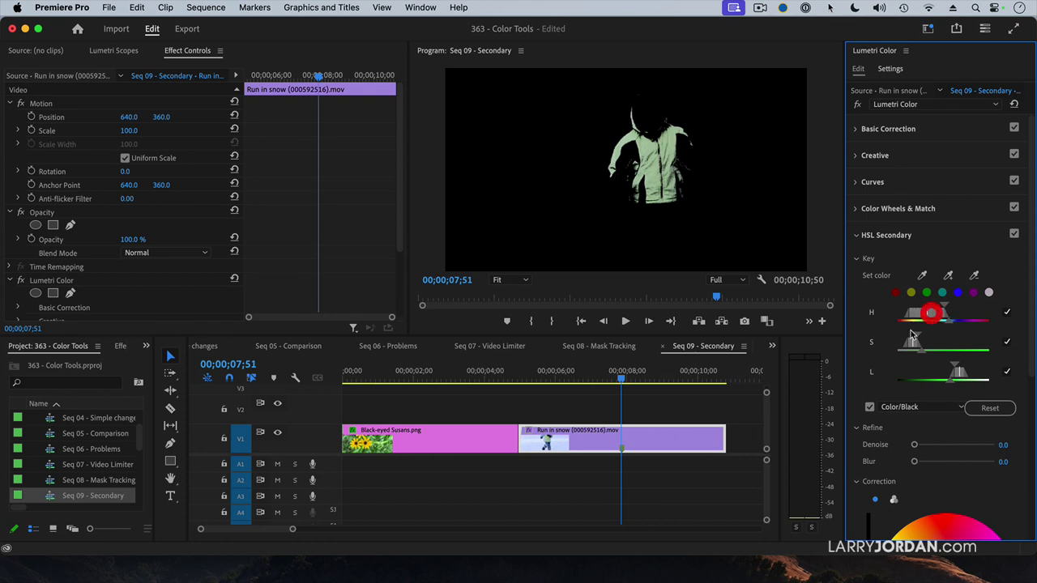
{"action": "mouse_move", "coordinate": [917, 341]}
{"action": "left_mouse_down"}
{"action": "mouse_move", "coordinate": [952, 337]}
{"action": "mouse_move", "coordinate": [915, 342]}
{"action": "mouse_move", "coordinate": [932, 371]}
{"action": "mouse_move", "coordinate": [907, 371]}
{"action": "left_mouse_up"}
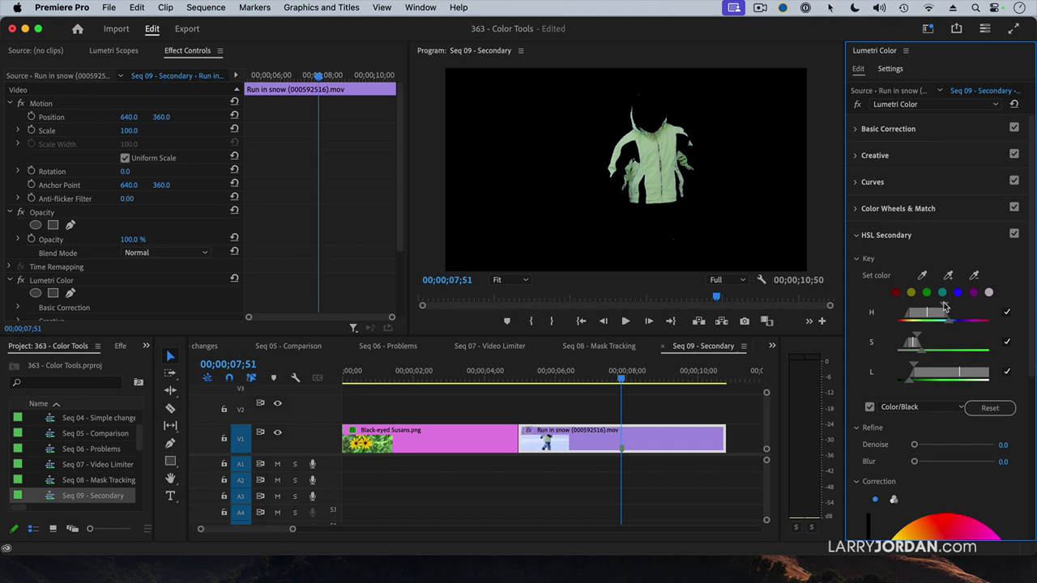
{"action": "left_click_drag", "start_coordinate": [944, 309], "coordinate": [921, 338]}
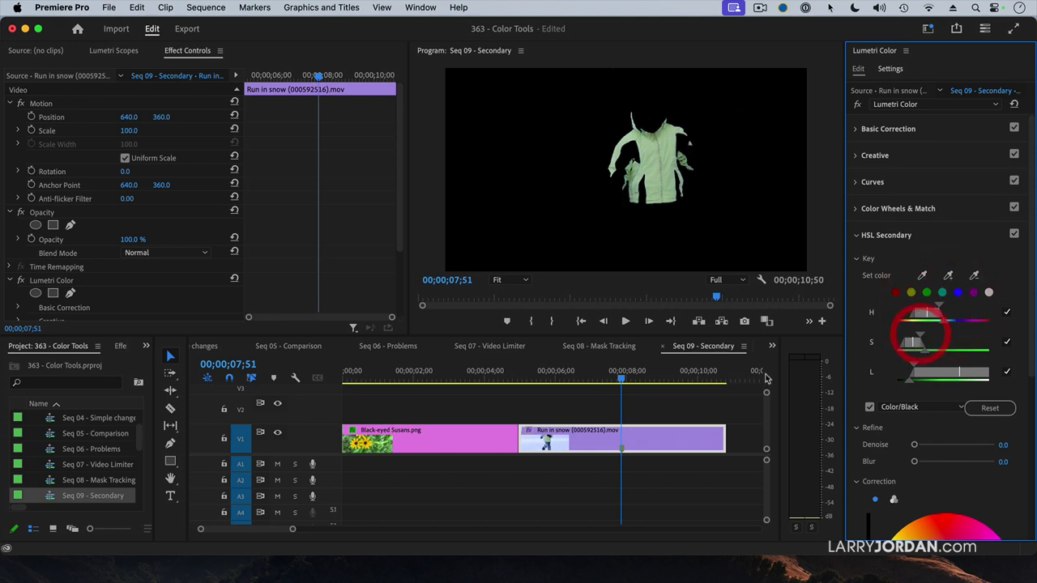
Try a green tint on the keyed jacket and turn off the Color/Black preview.
{"action": "left_click", "coordinate": [611, 435]}
{"action": "scroll", "coordinate": [956, 365], "scroll_direction": "down", "scroll_amount": 6}
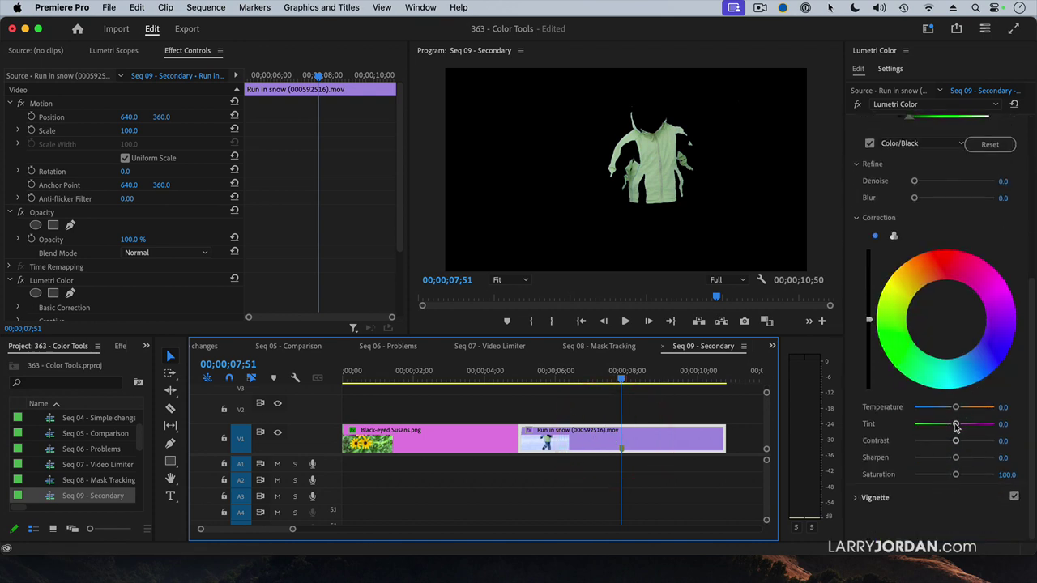
{"action": "left_click_drag", "start_coordinate": [955, 424], "coordinate": [909, 426]}
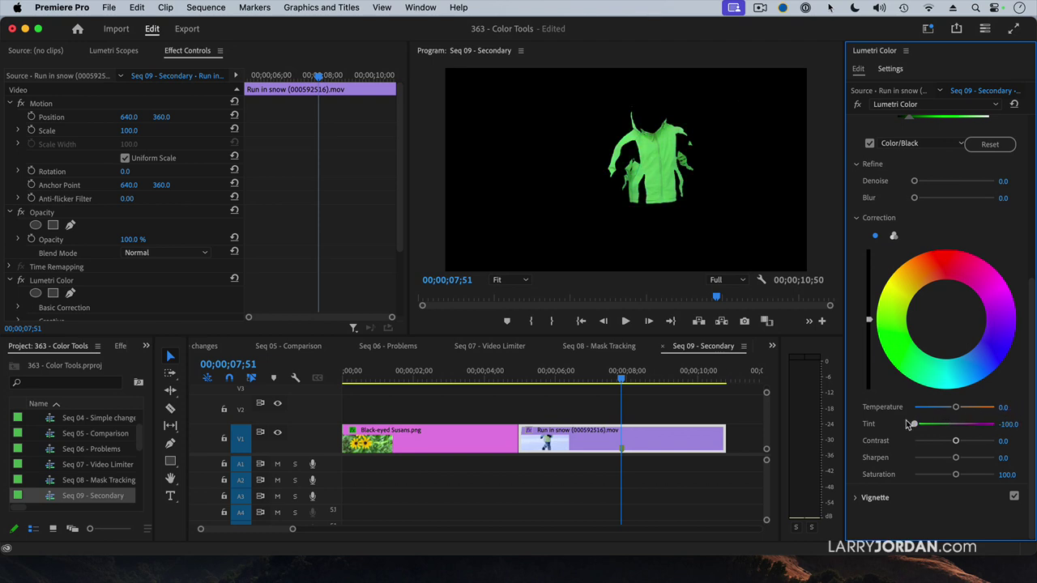
{"action": "left_click", "coordinate": [1013, 405]}
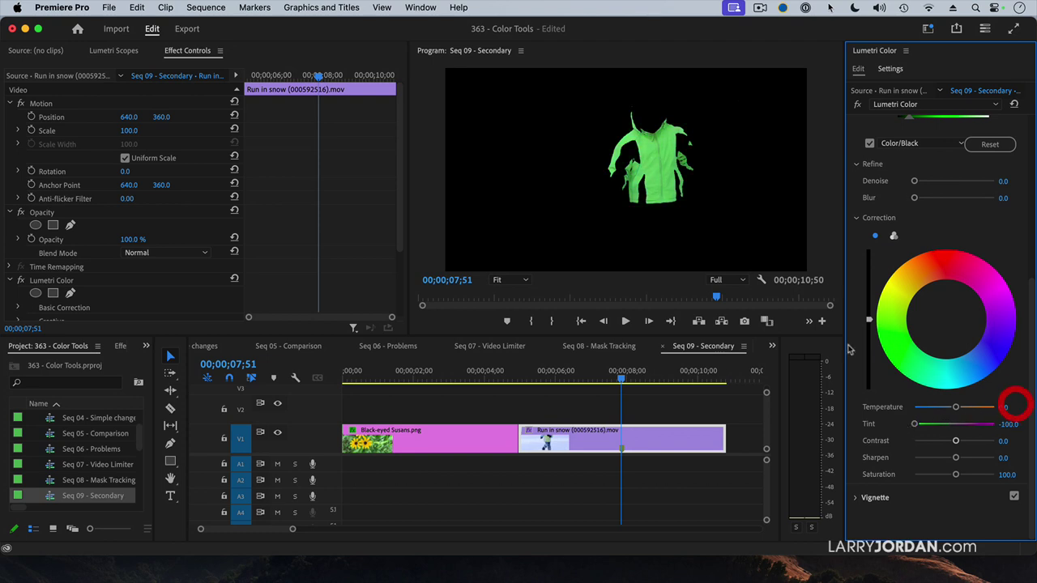
{"action": "left_click", "coordinate": [869, 143]}
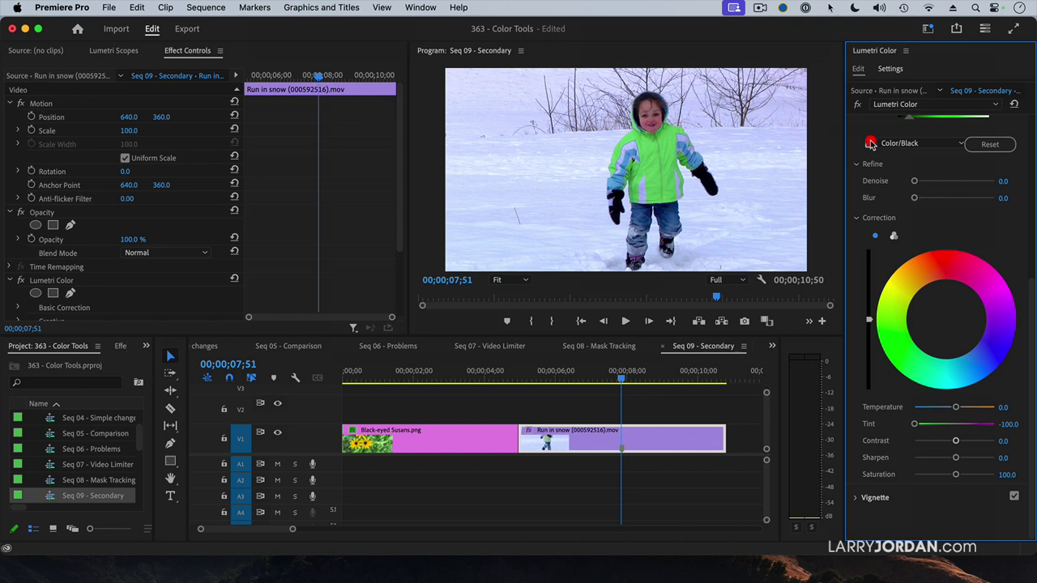
Recolour the jacket with Tint 100 and Temperature -100, then play the clip back.
{"action": "left_click", "coordinate": [527, 373]}
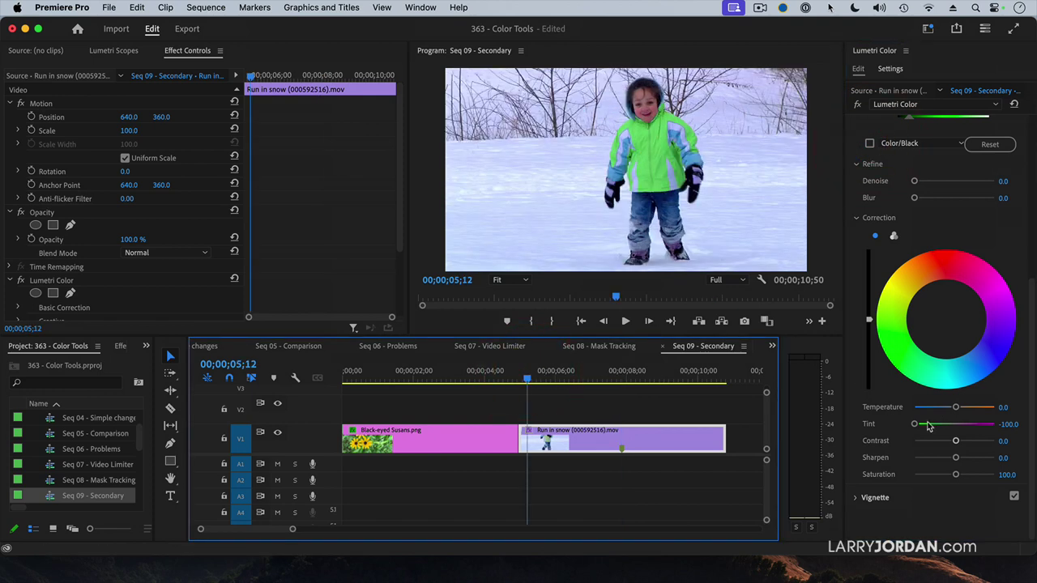
{"action": "left_click_drag", "start_coordinate": [917, 426], "coordinate": [984, 407]}
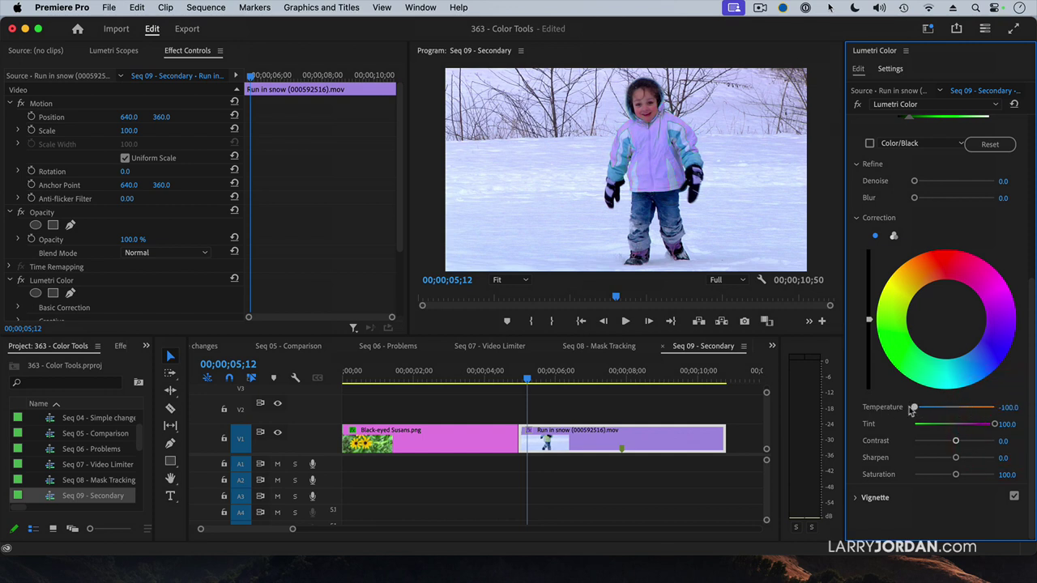
{"action": "left_click_drag", "start_coordinate": [914, 407], "coordinate": [875, 416]}
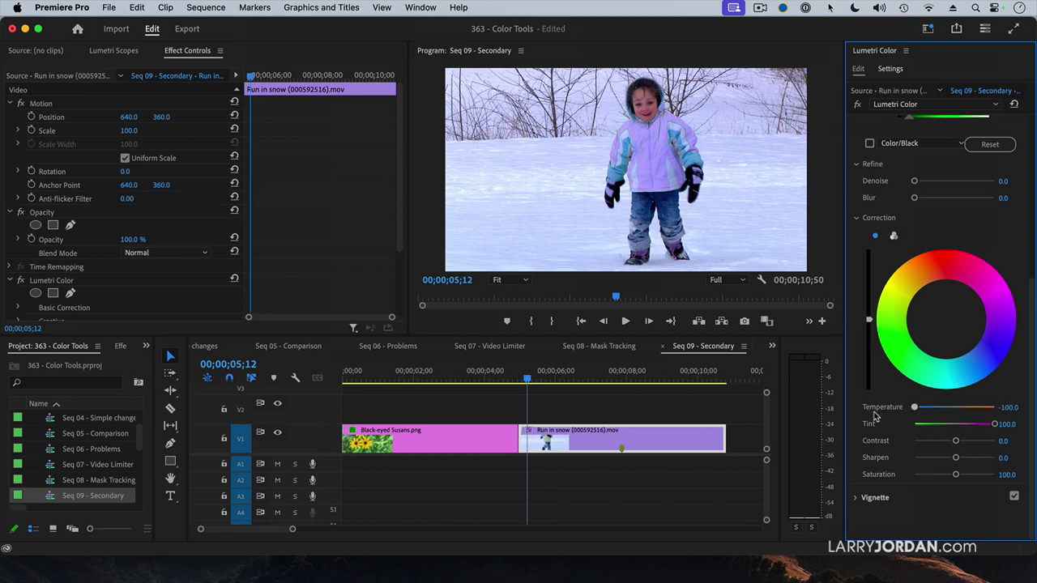
{"action": "left_click", "coordinate": [539, 379]}
{"action": "key", "text": "space"}
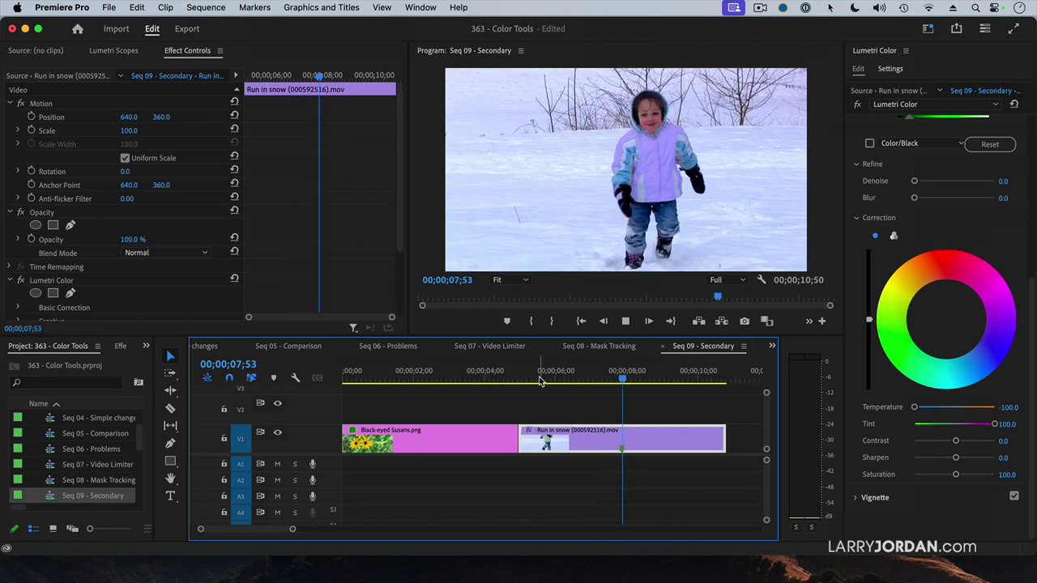
{"action": "key", "text": "space"}
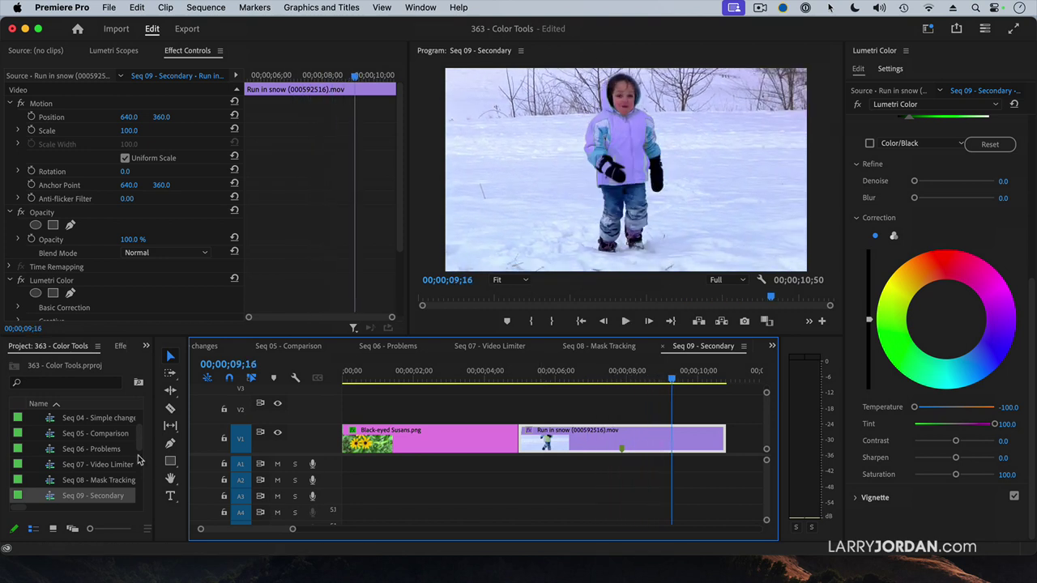